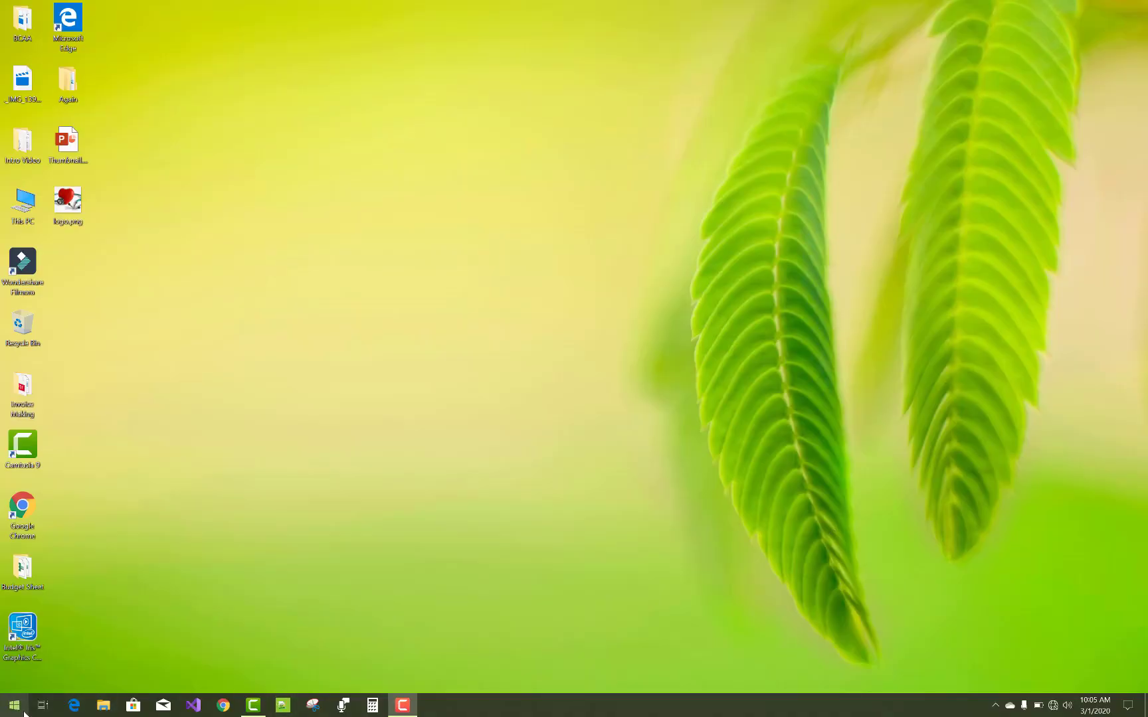
- Browse in File Explorer to the inner BirthCertificateChild project folder under source\repos and select its path
{"action": "left_click", "coordinate": [102, 707]}
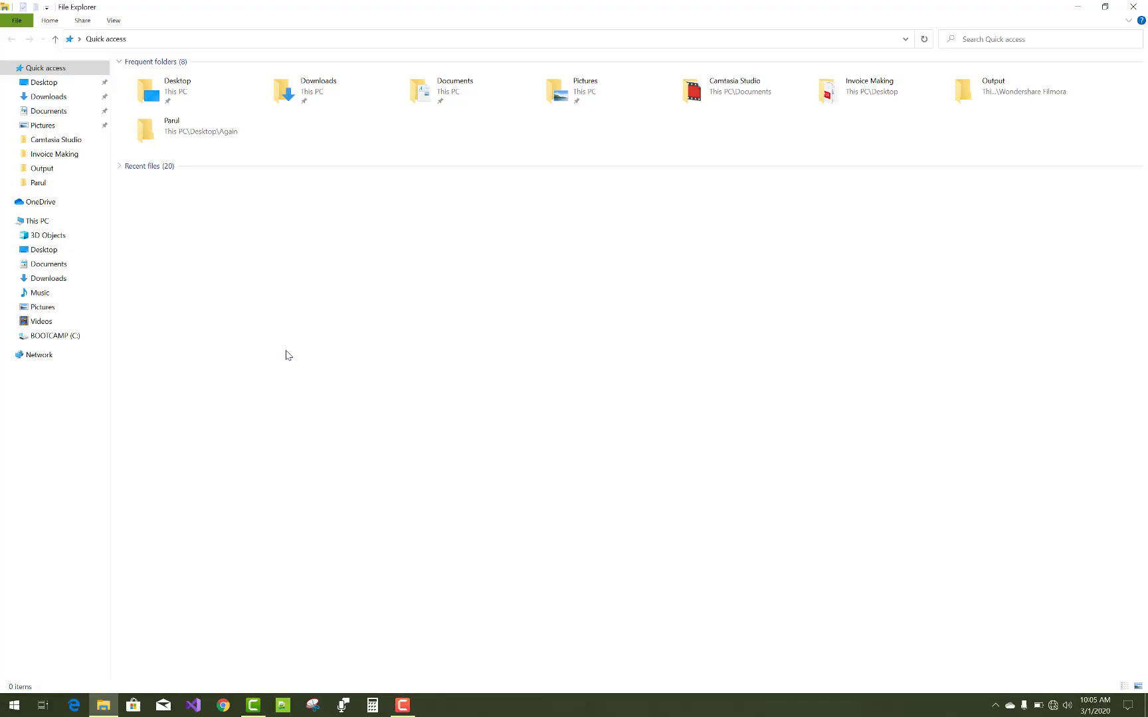
{"action": "left_click", "coordinate": [47, 337]}
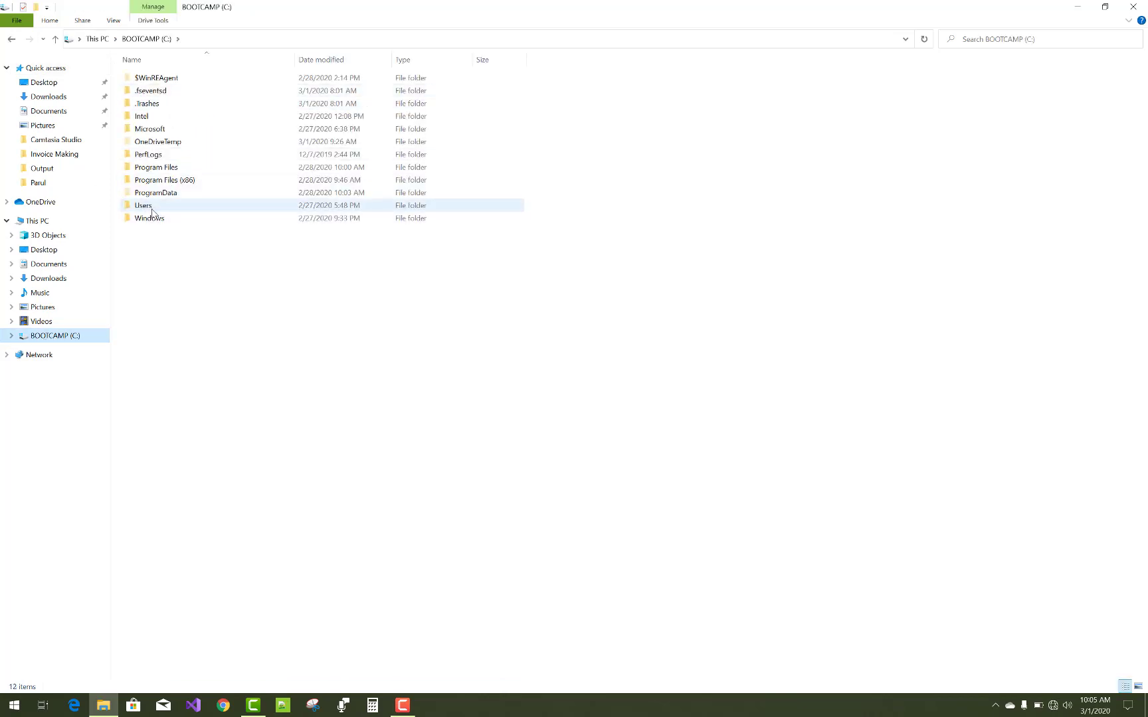
{"action": "double_click", "coordinate": [144, 206]}
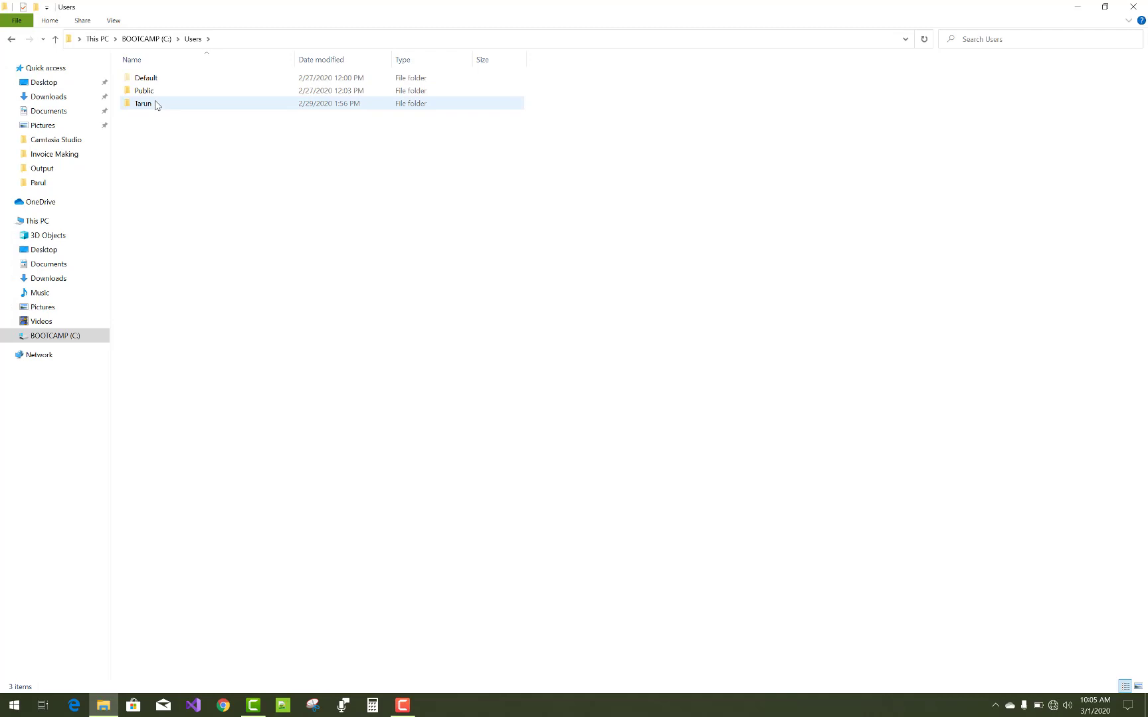
{"action": "double_click", "coordinate": [155, 104]}
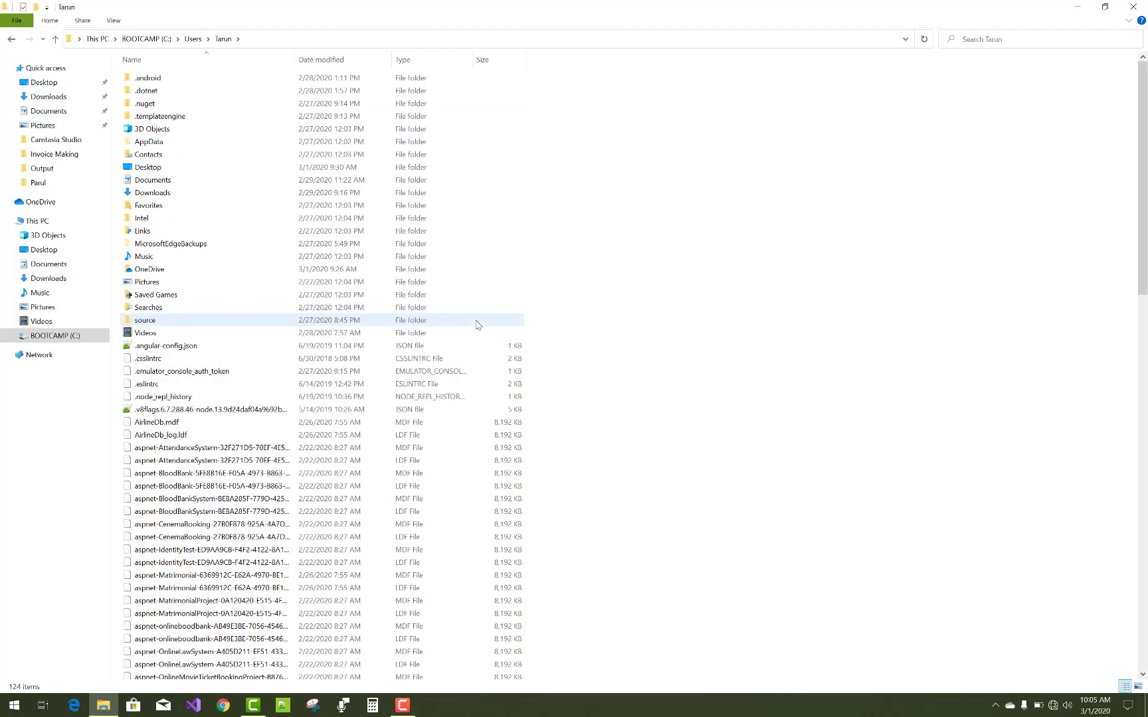
{"action": "double_click", "coordinate": [208, 323]}
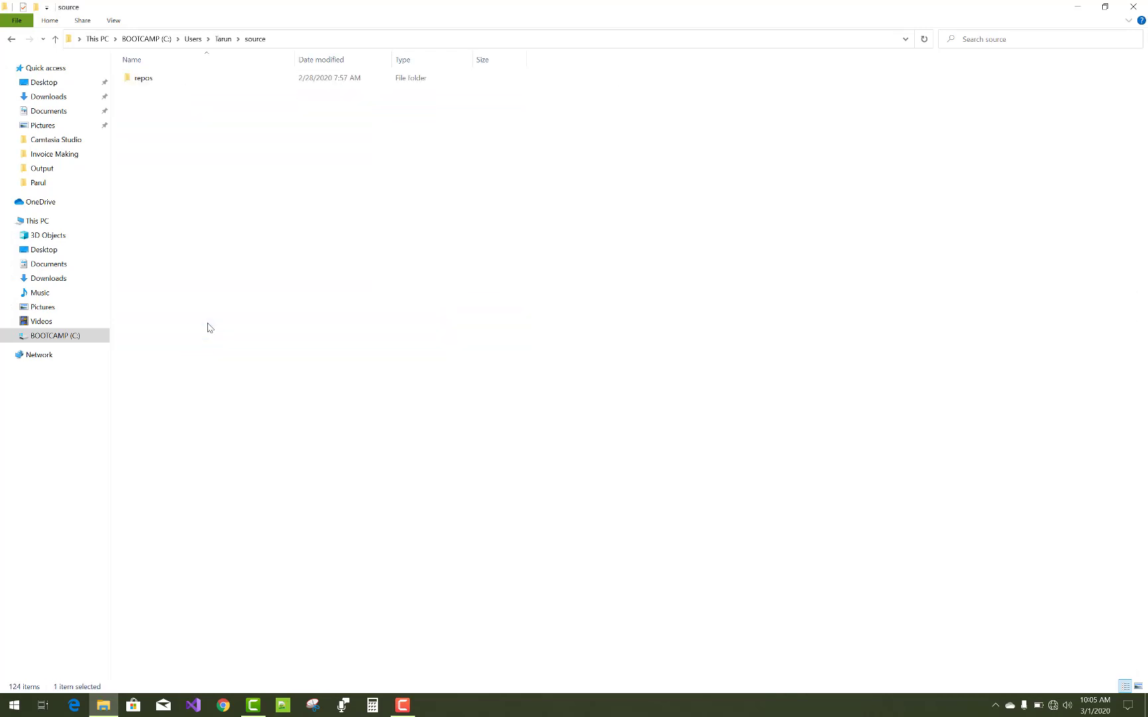
{"action": "double_click", "coordinate": [157, 85]}
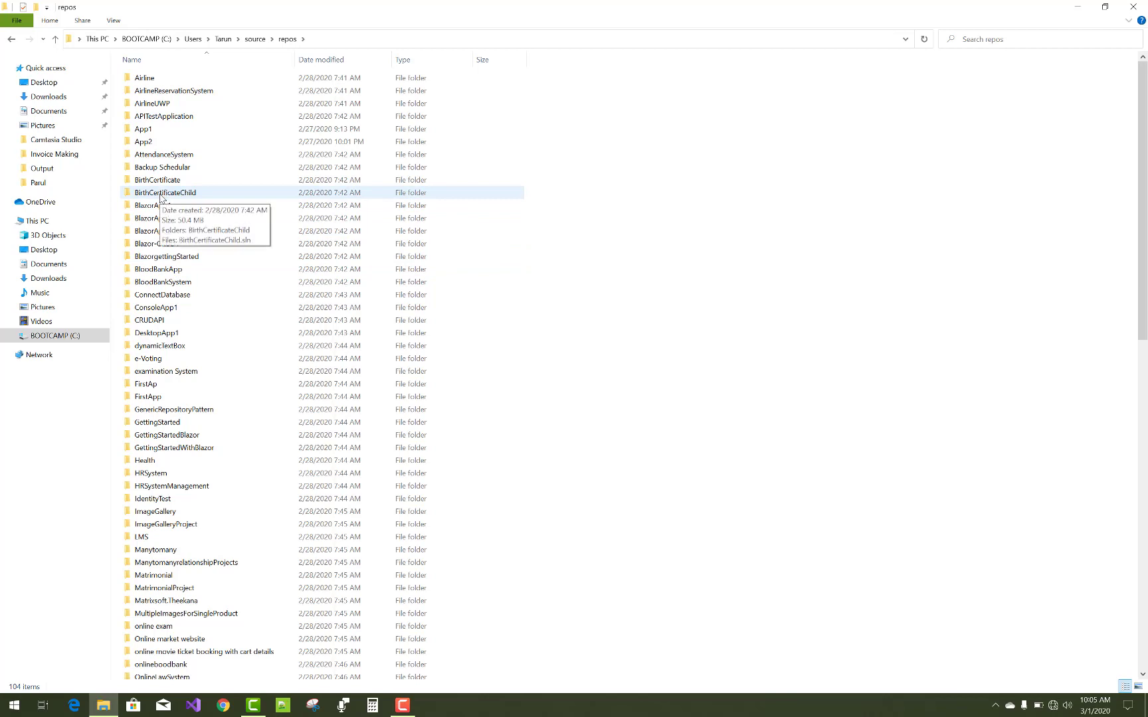
{"action": "double_click", "coordinate": [163, 196]}
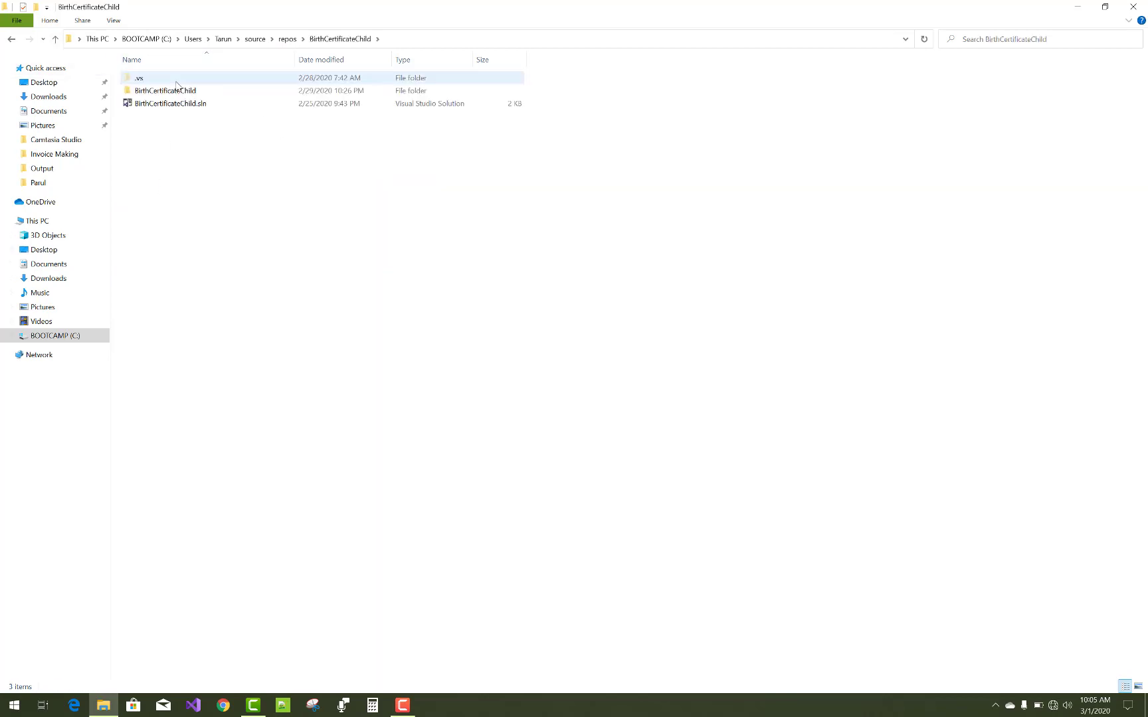
{"action": "double_click", "coordinate": [166, 92]}
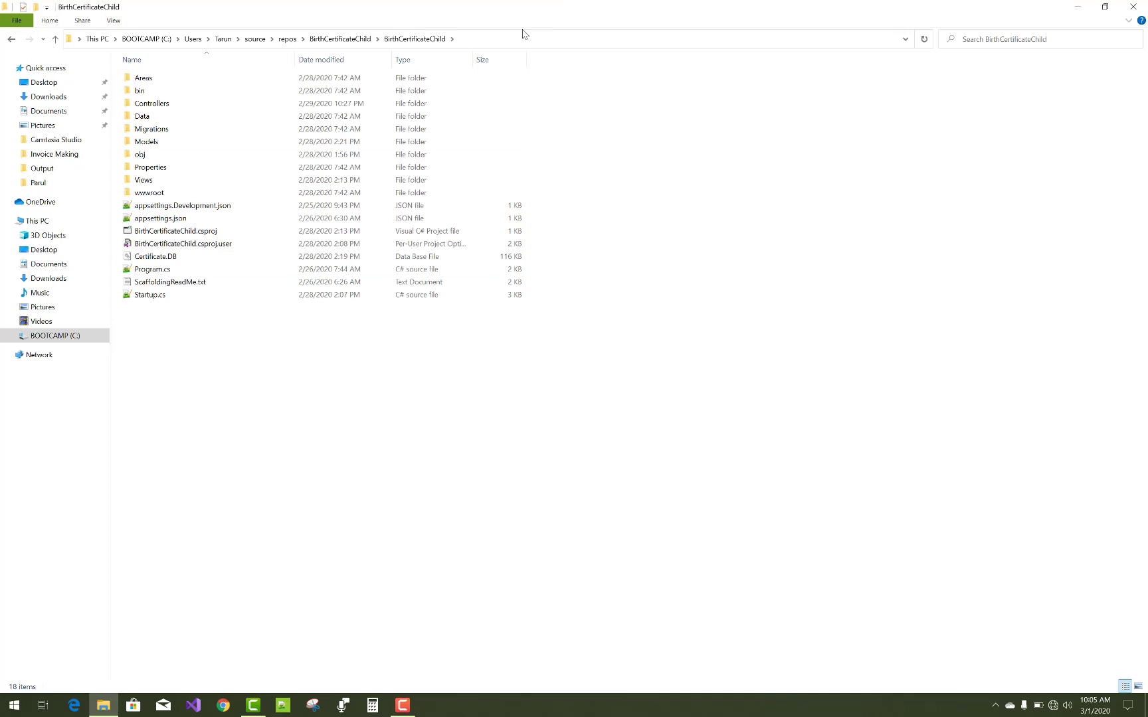
{"action": "left_click", "coordinate": [507, 43]}
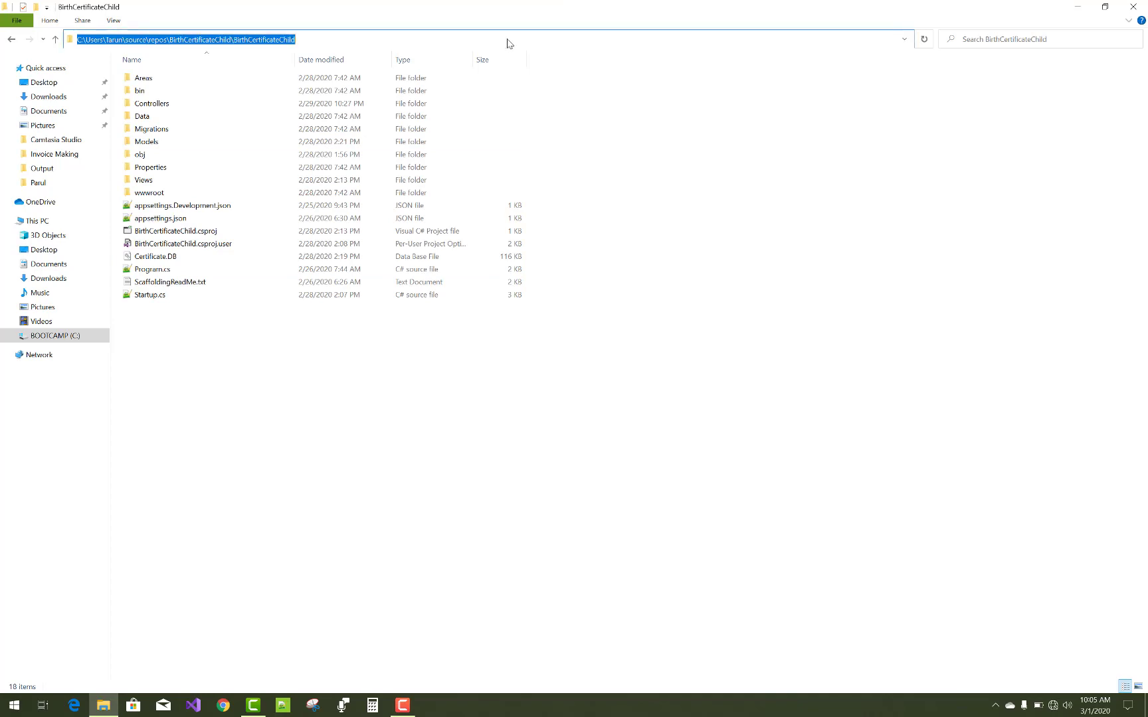
- Launch Command Prompt from Start search with Run as administrator
{"action": "left_click", "coordinate": [17, 710]}
{"action": "type", "text": "cm"}
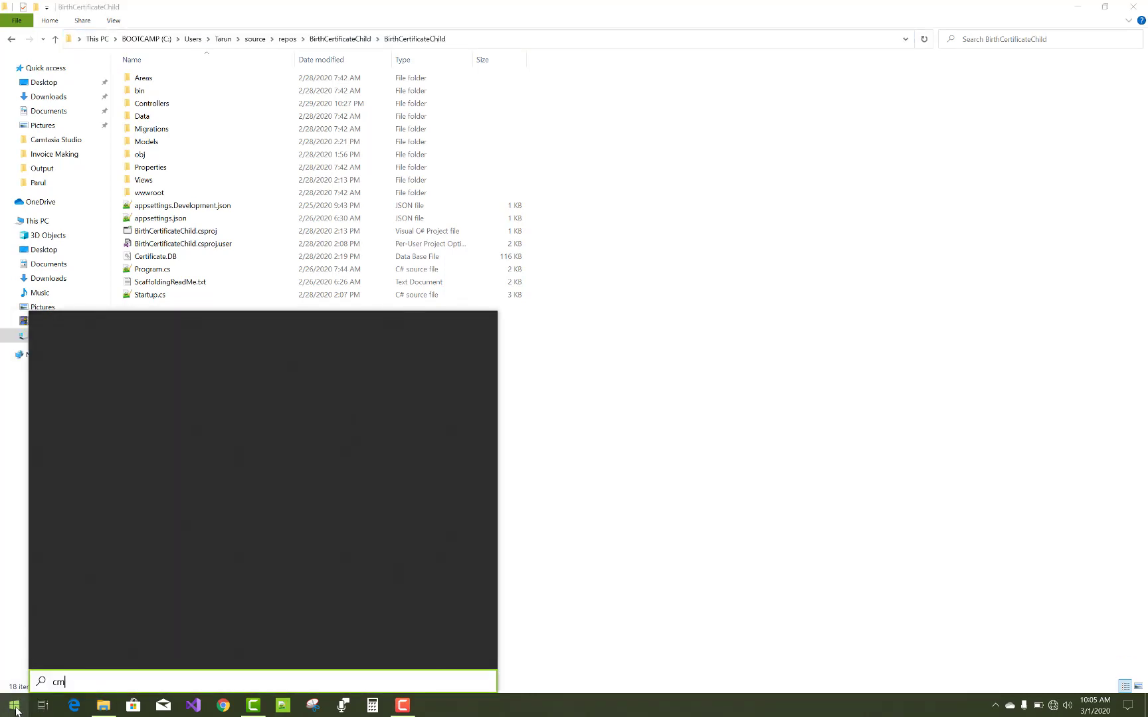
{"action": "type", "text": "d"}
{"action": "right_click", "coordinate": [95, 377]}
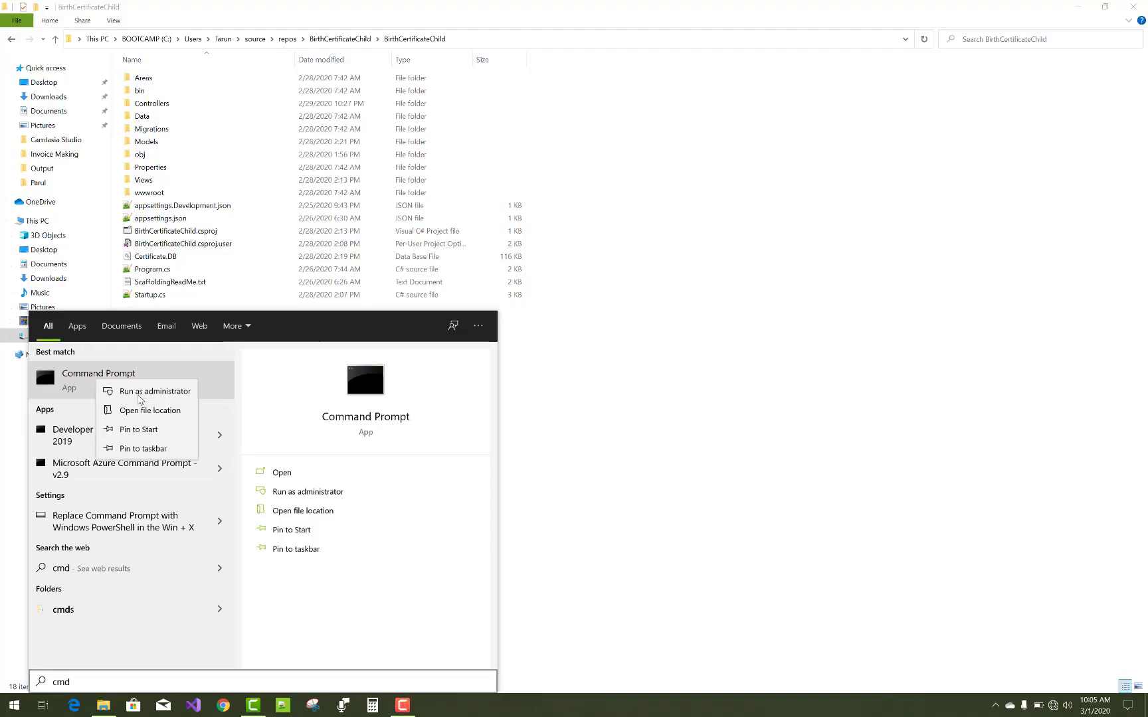
{"action": "left_click", "coordinate": [140, 395]}
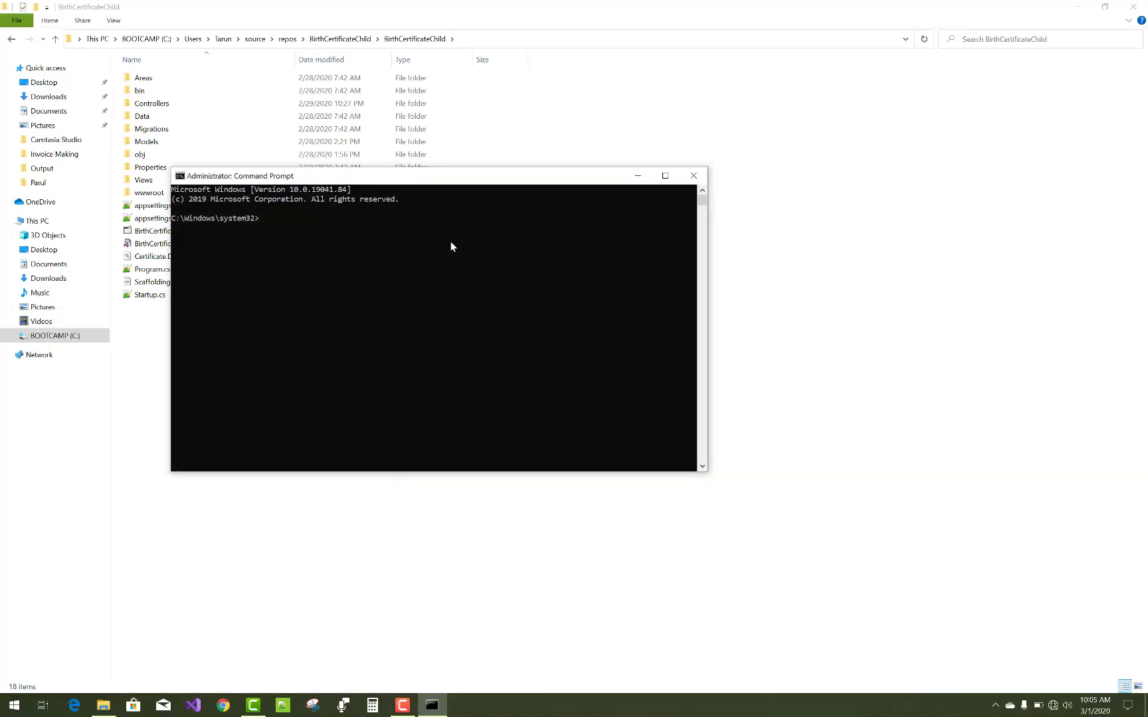
{"action": "type", "text": "cd"}
- Change into the pasted project folder and start the app with dotnet run
{"action": "type", "text": "C:\\Users\\Tarun\\source\\repos\\BirthCertificateChild\\BirthCertificateChild"}
{"action": "key", "text": "Return"}
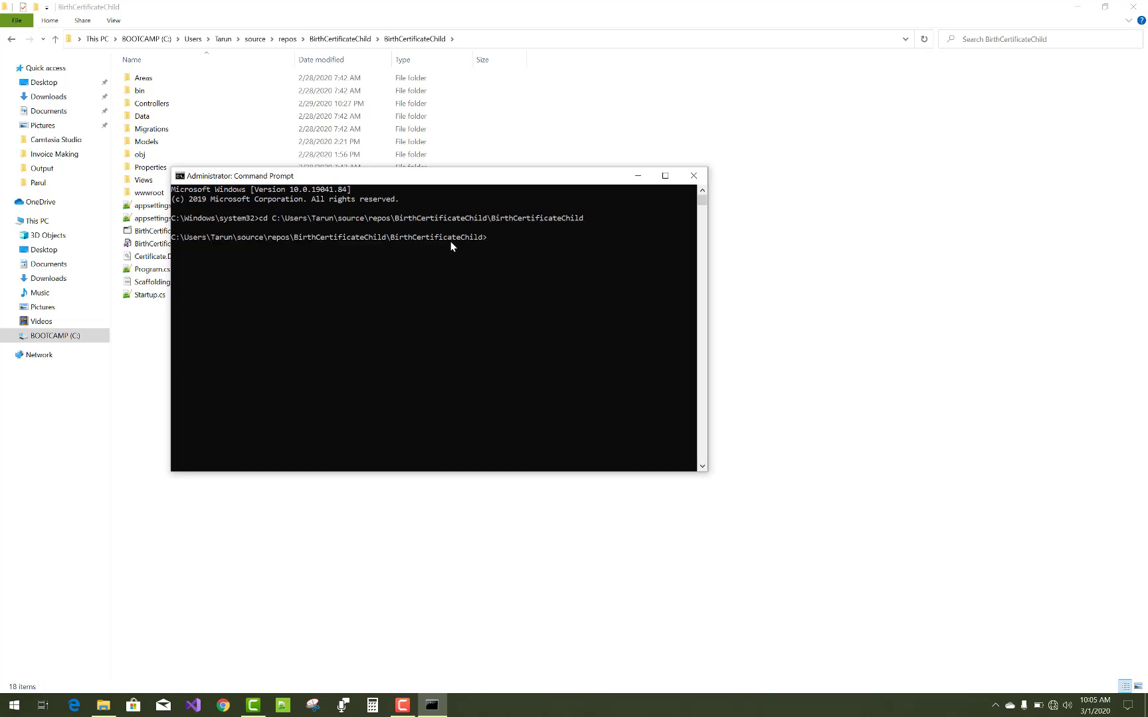
{"action": "type", "text": "dot"}
{"action": "type", "text": "net"}
{"action": "type", "text": " run"}
{"action": "key", "text": "Return"}
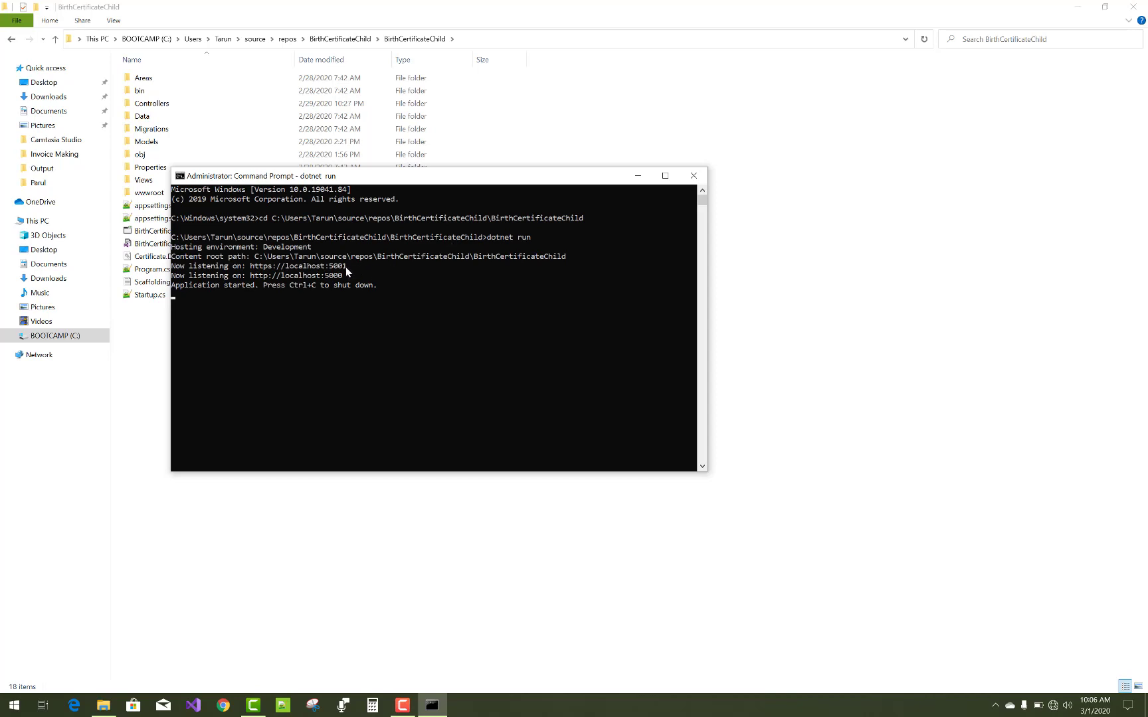
- Load the BirthCertificateChild site at localhost:5001 in Chrome
{"action": "left_click", "coordinate": [222, 707]}
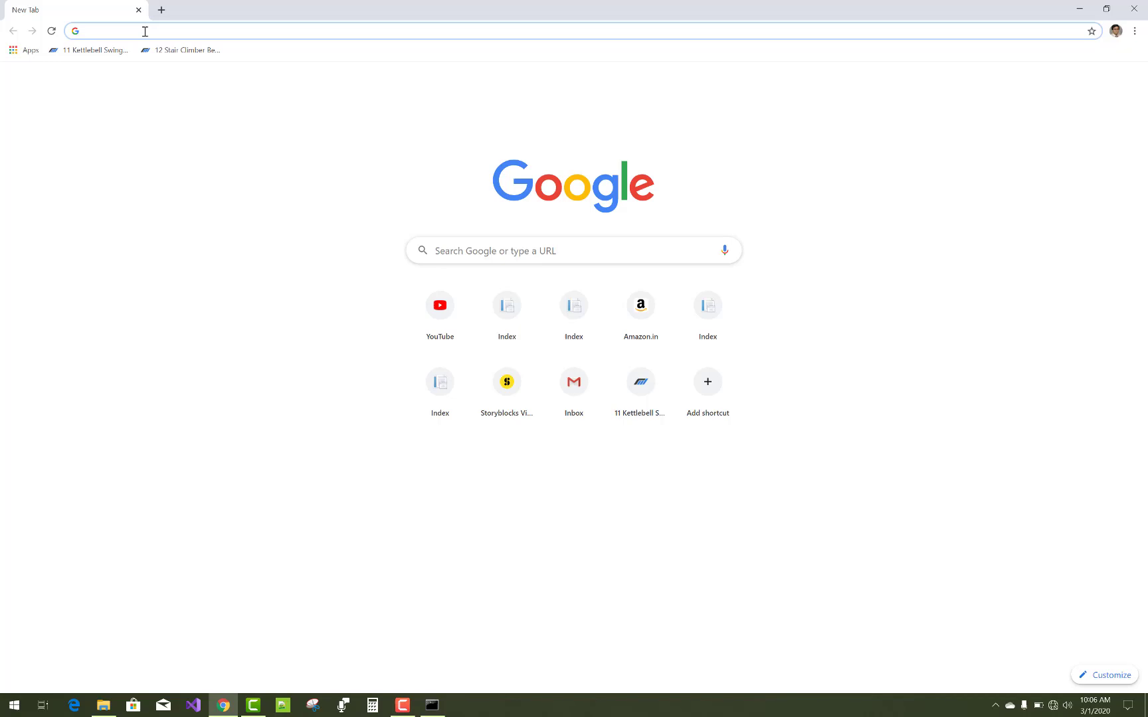
{"action": "type", "text": "local"}
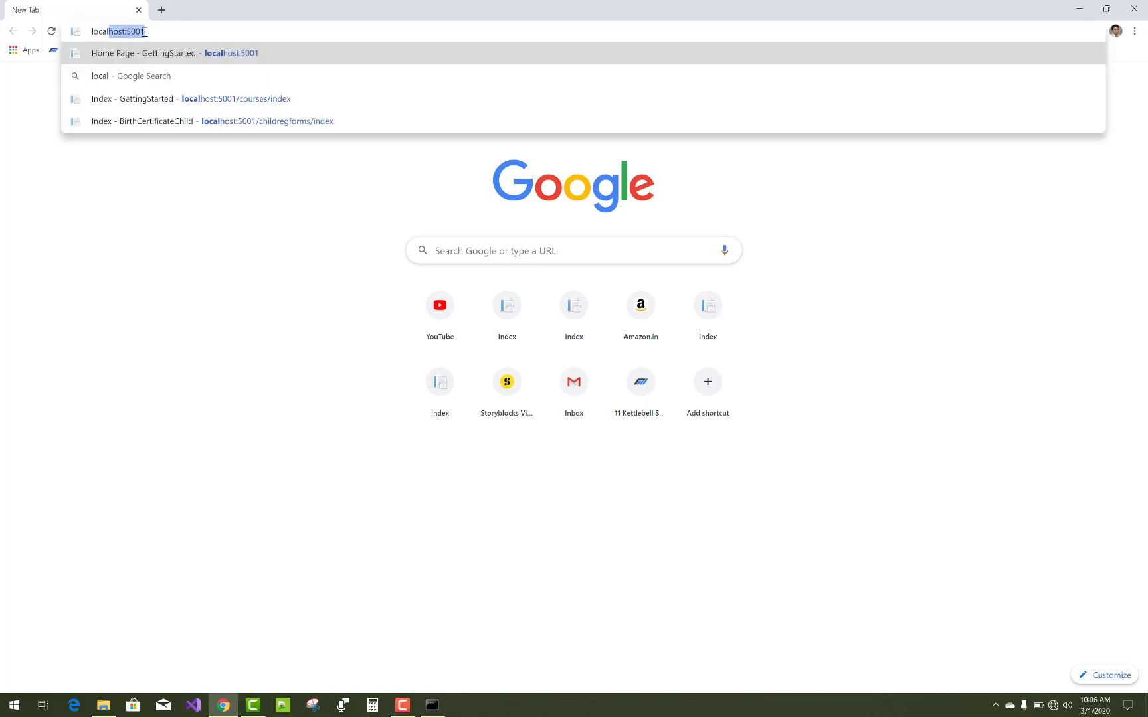
{"action": "key", "text": "Return"}
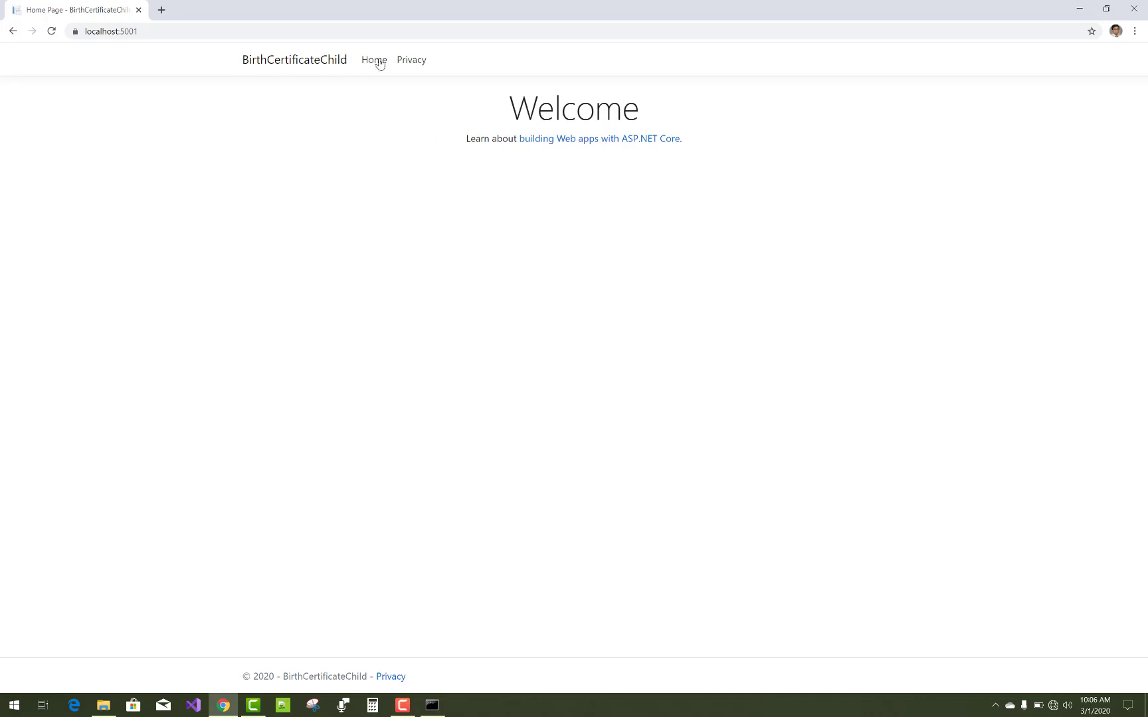
- Go to /childregforms/index via the omnibox suggestion, landing on the login page
{"action": "left_click", "coordinate": [188, 32]}
{"action": "left_click", "coordinate": [227, 33]}
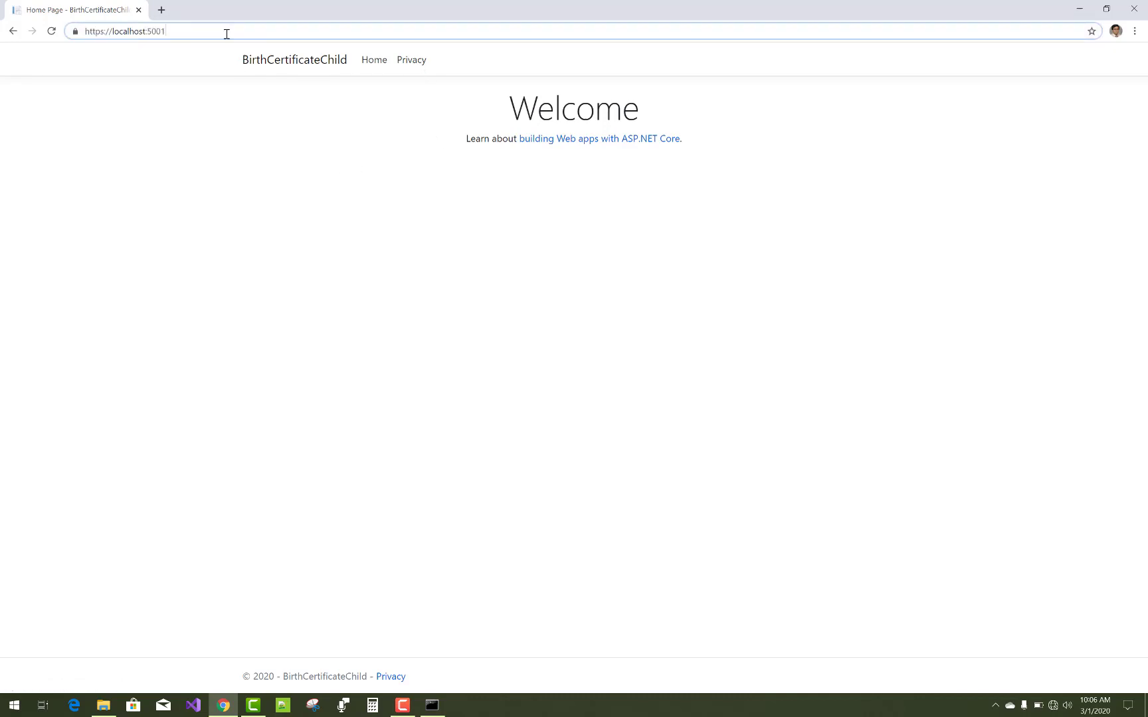
{"action": "type", "text": "/"}
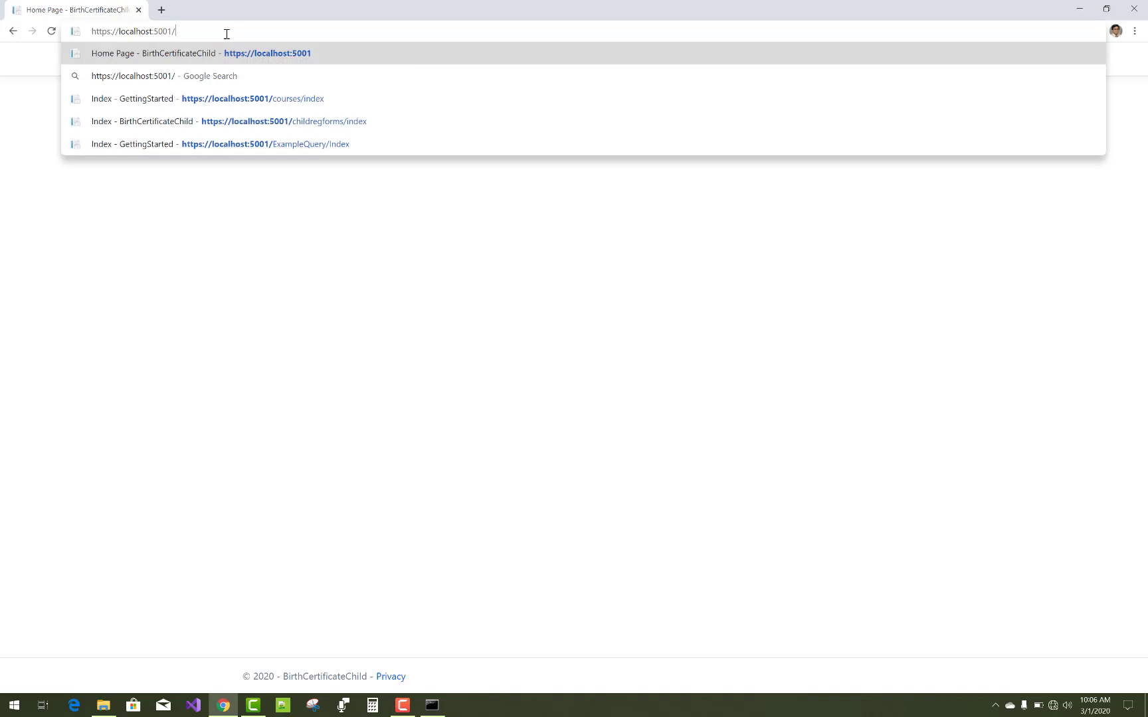
{"action": "key", "text": "Down"}
{"action": "key", "text": "Down"}
{"action": "key", "text": "Down"}
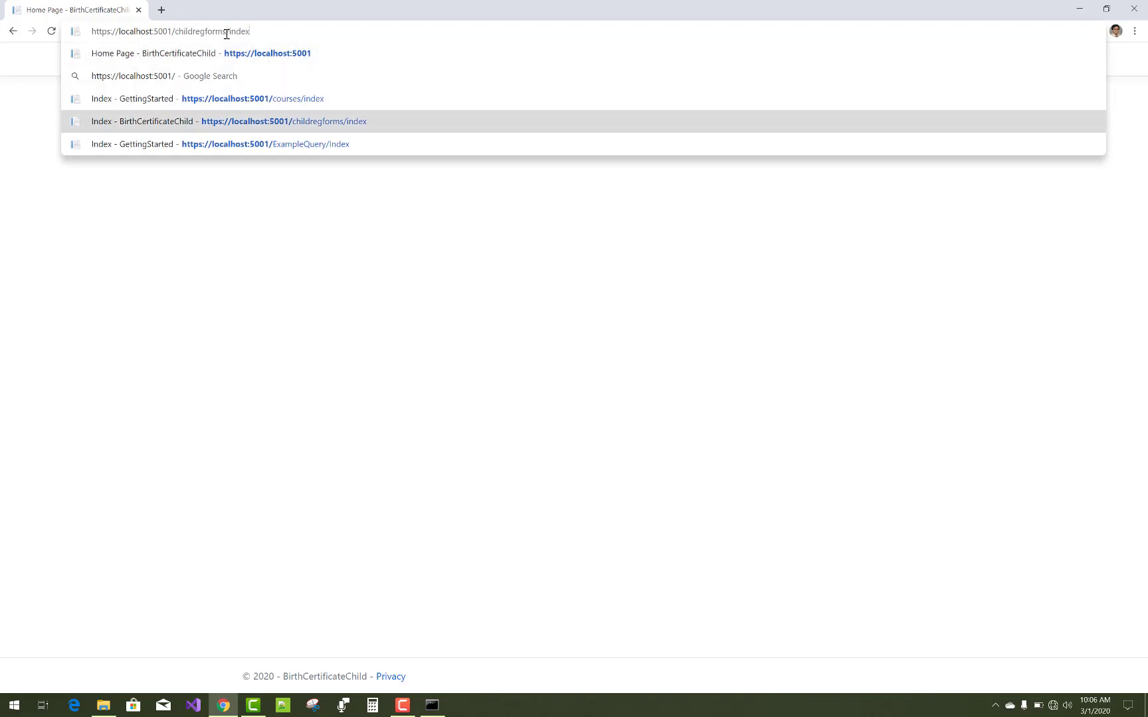
{"action": "key", "text": "Return"}
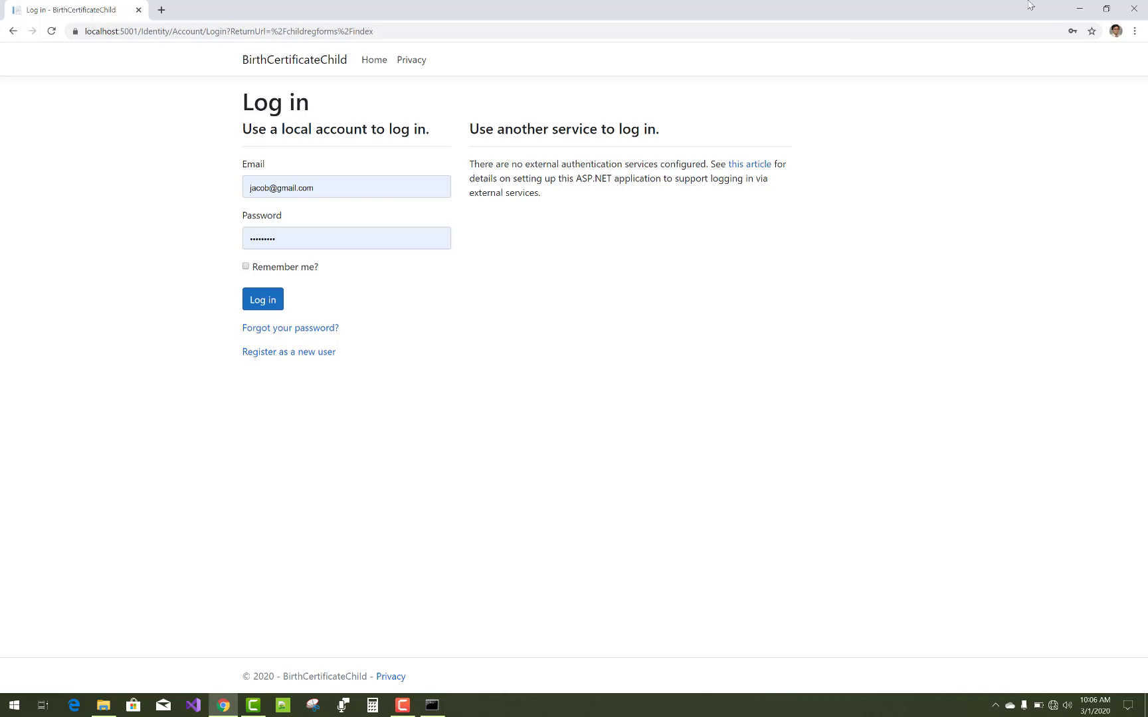
- Bring the dotnet run console window back in front of the browser login page
{"action": "left_click", "coordinate": [432, 711]}
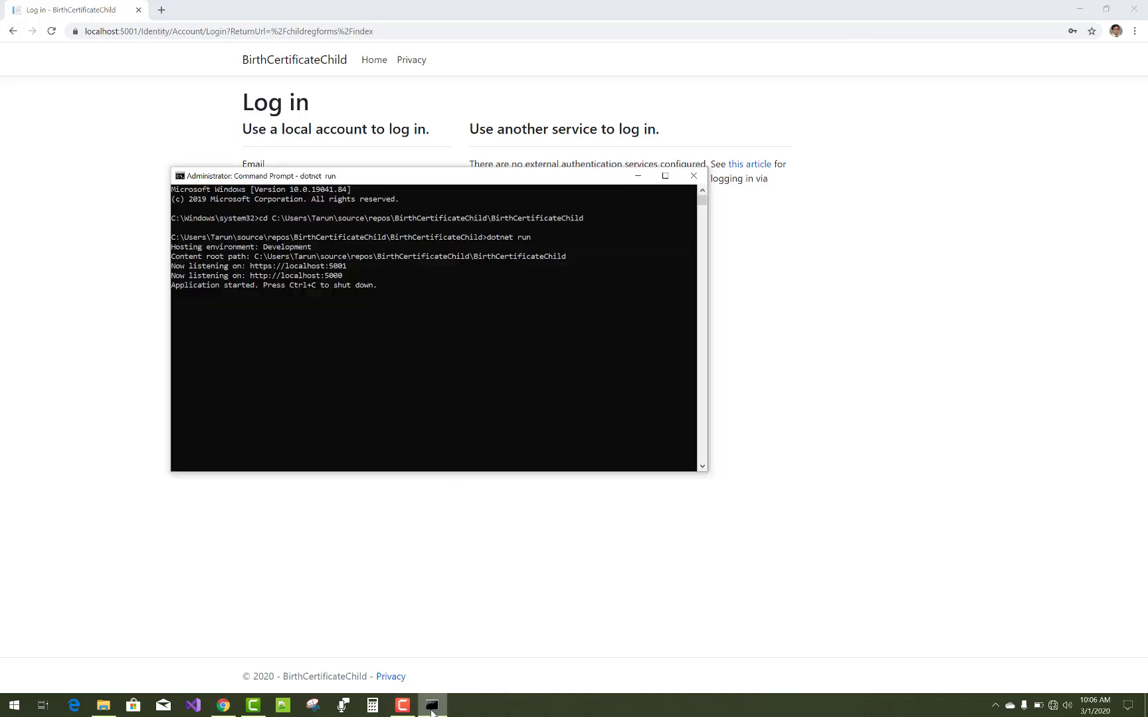